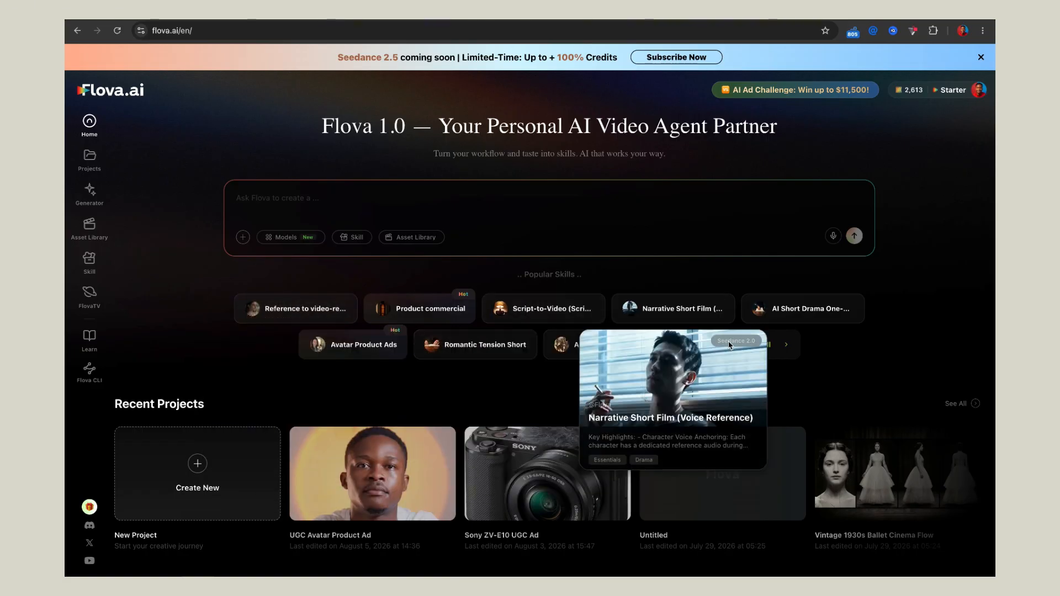
Step: Look over the home page's popular skills, recent projects and FlovaTV section, and open the Projects page
scroll(492, 398, down, 3)
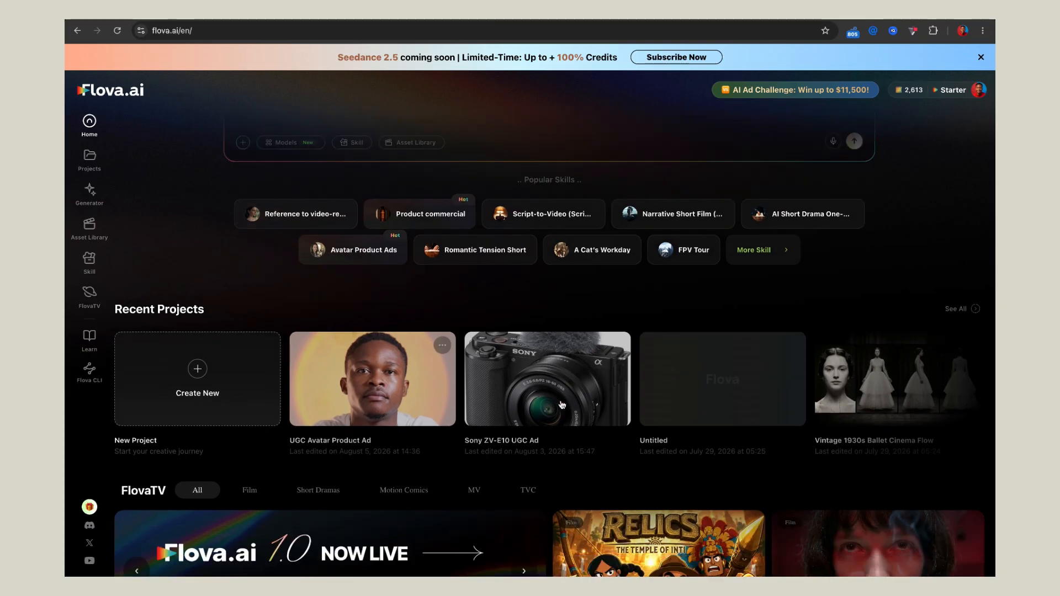
scroll(497, 400, down, 1)
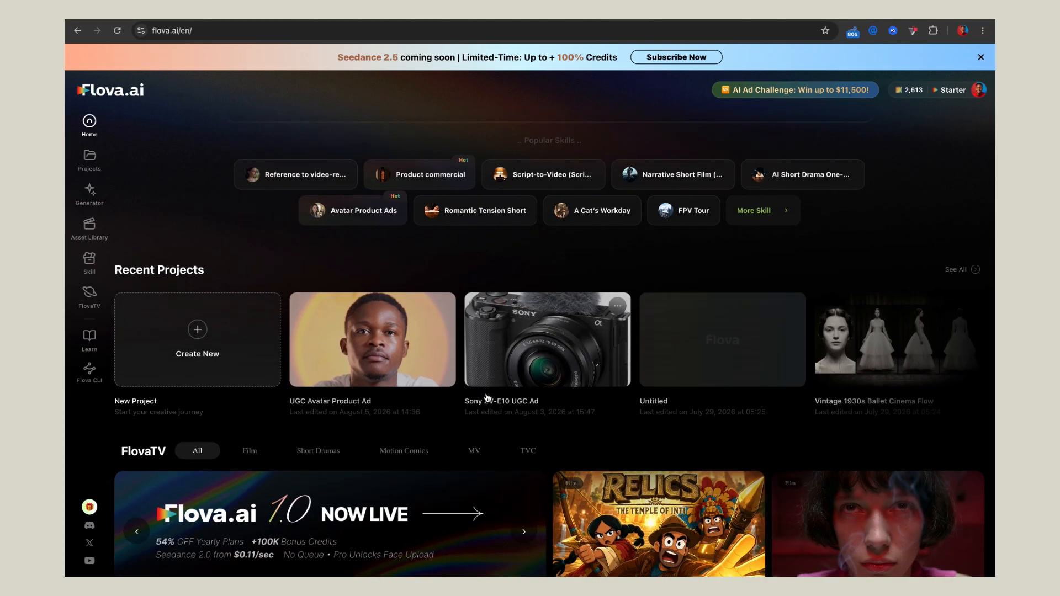
scroll(488, 398, down, 5)
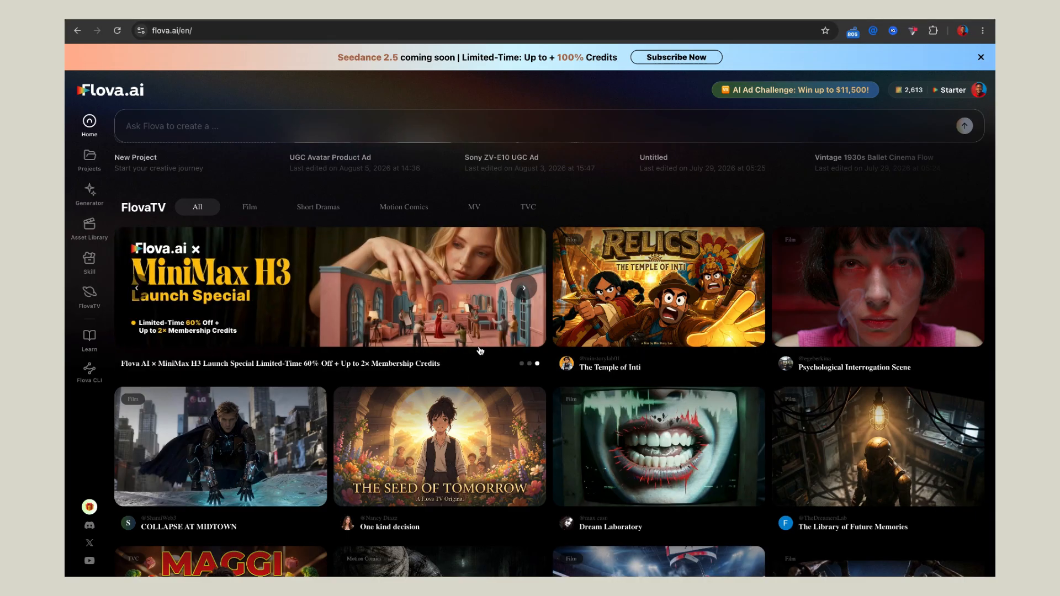
click(95, 159)
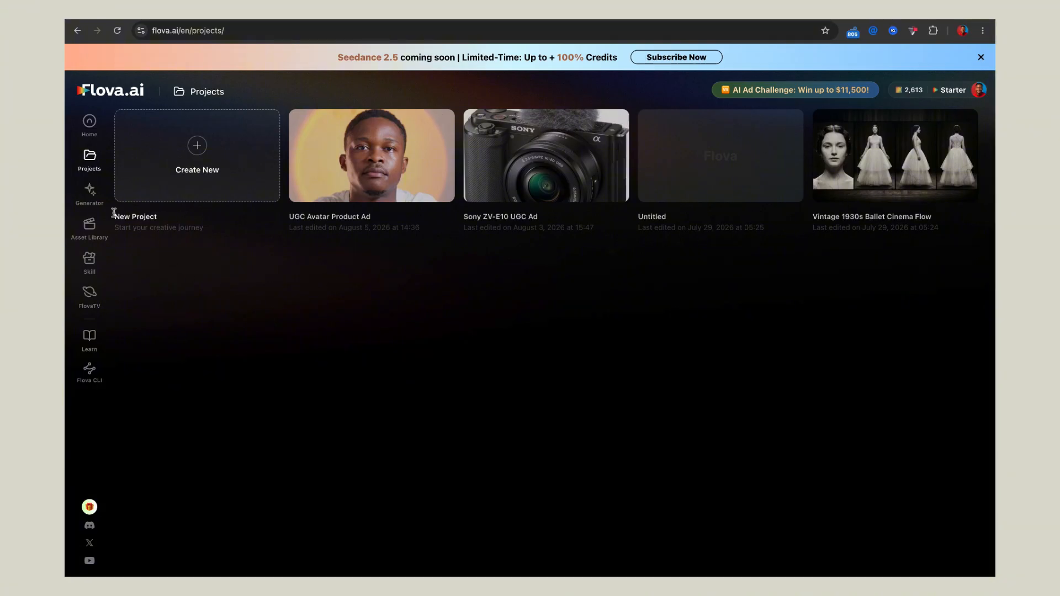
Step: Examine the Generator's Video Generation, Image Generation, Music and Audio Generation modes
click(91, 190)
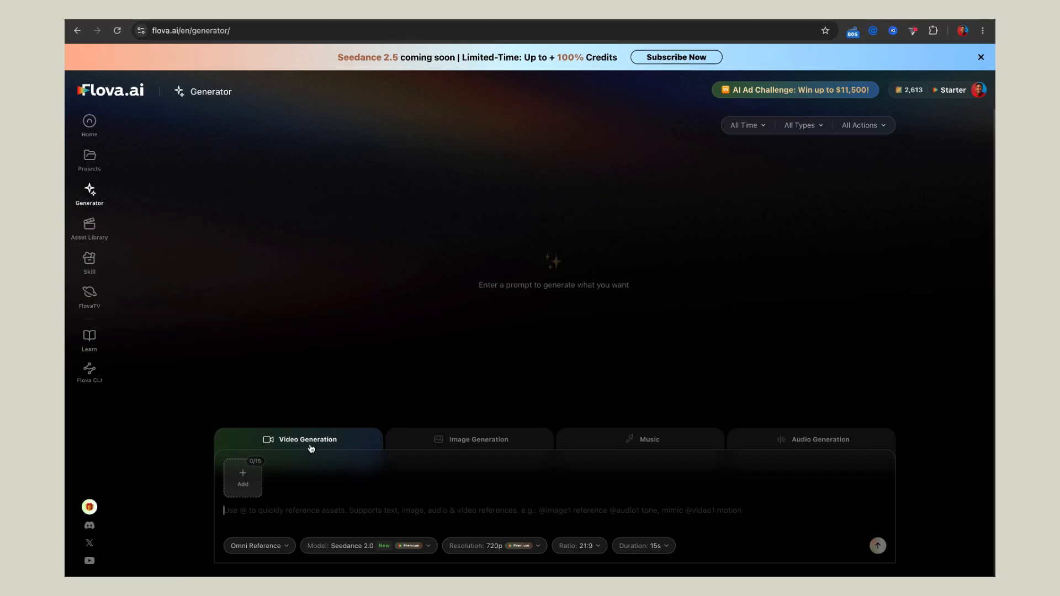
click(442, 445)
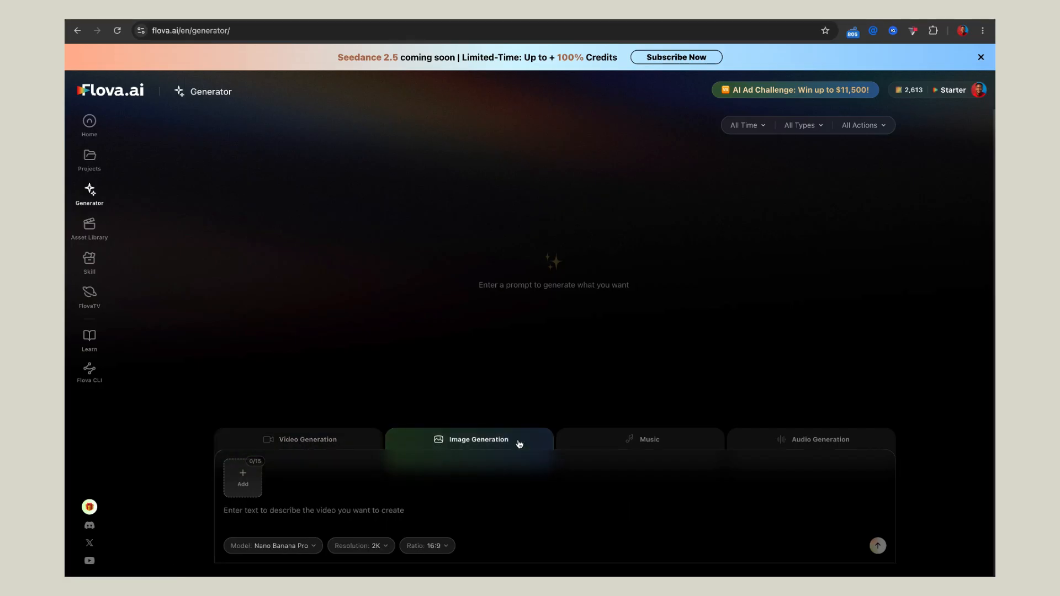
click(655, 444)
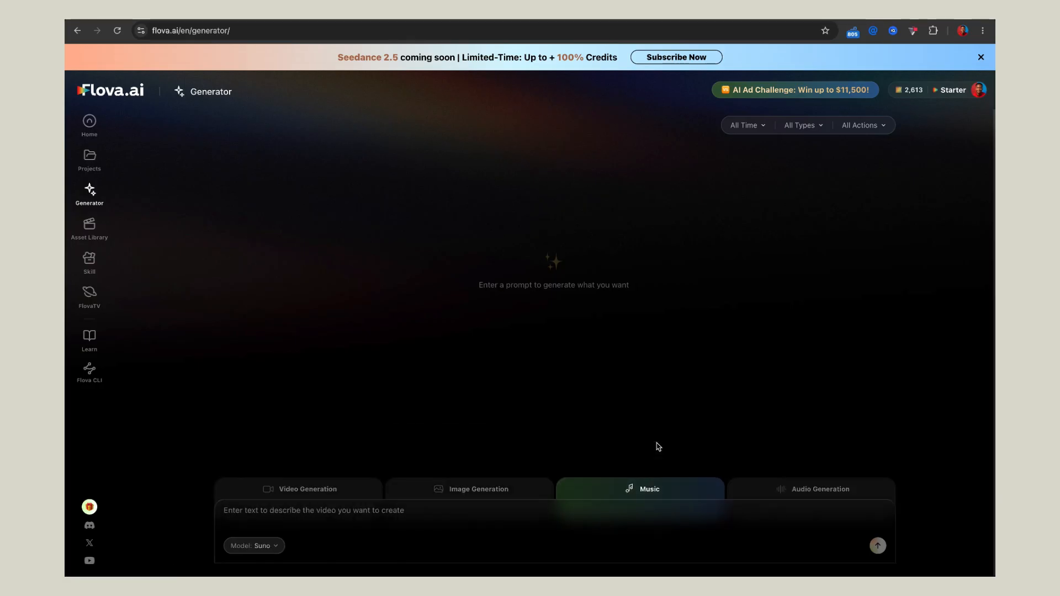
click(824, 489)
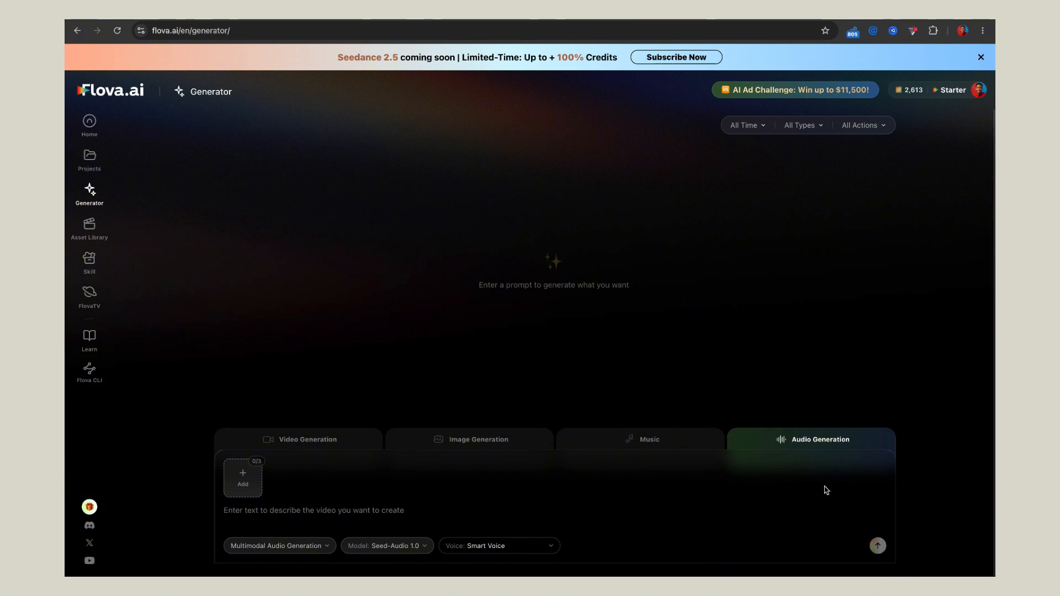
click(318, 439)
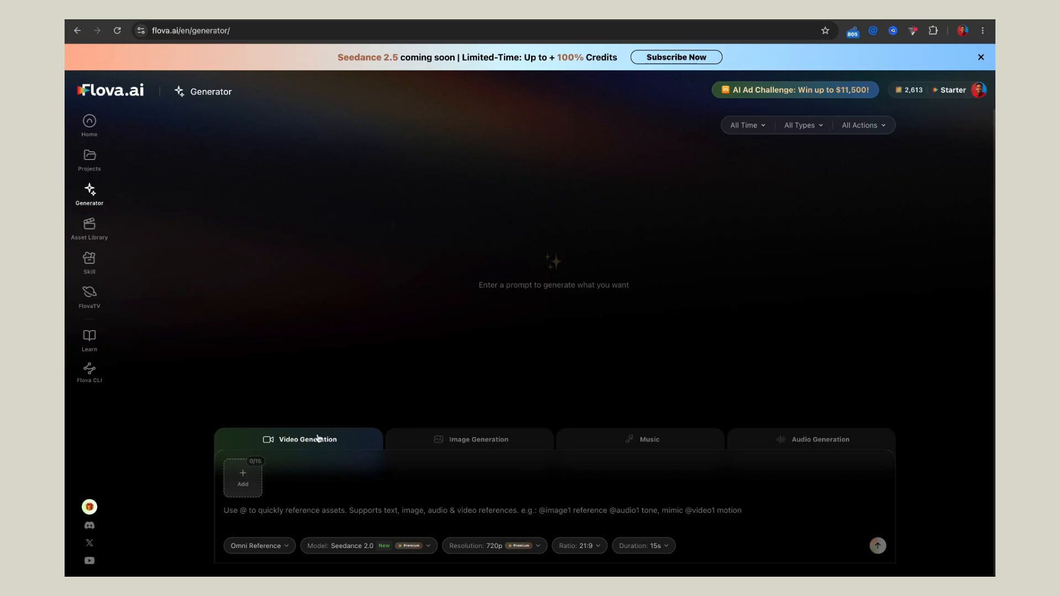
Step: Add the Avatar Product Ads skill to the home page prompt and attach images (3).jpeg from the desktop
click(89, 133)
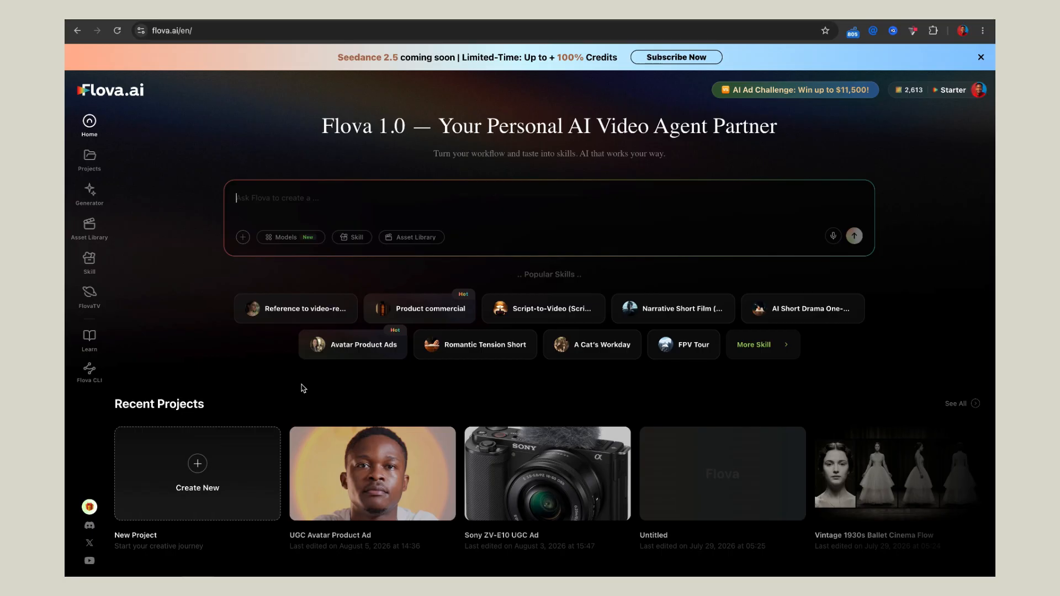
click(373, 350)
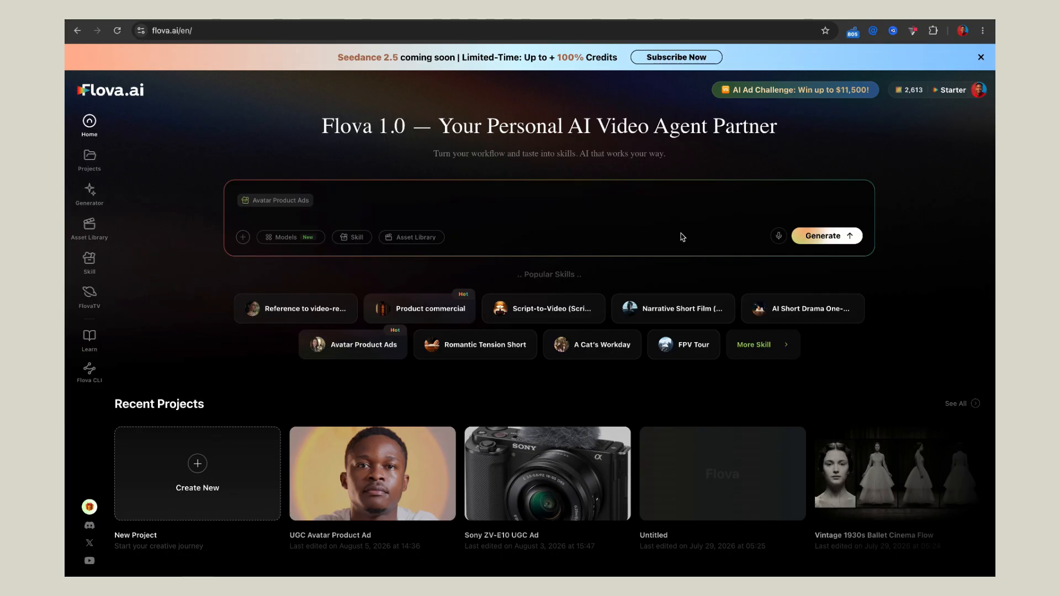
key(ctrl+Left)
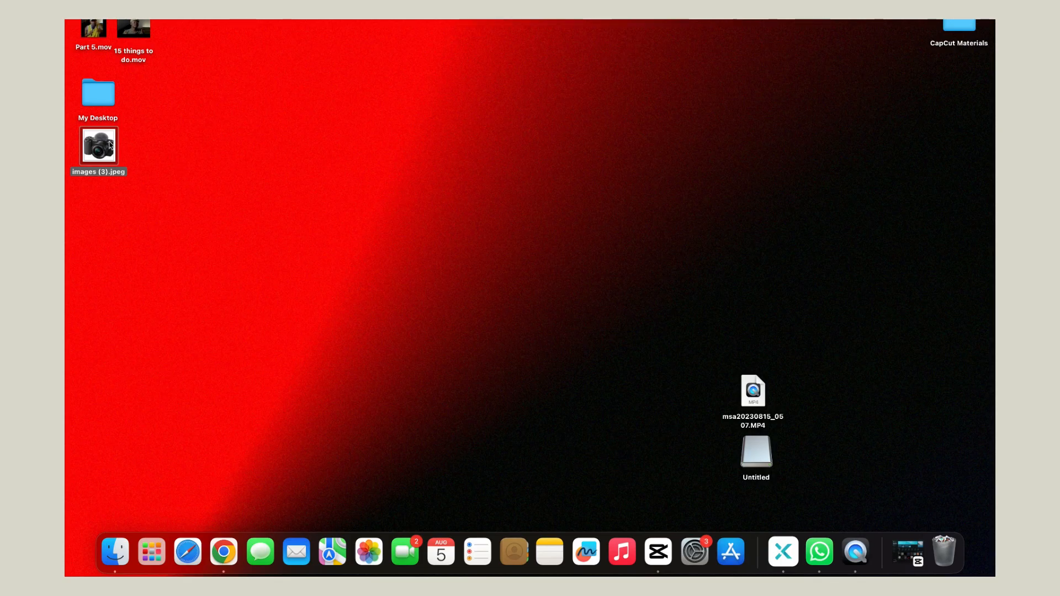
drag(110, 145, 330, 196)
key(ctrl+Right)
mouse_move(330, 195)
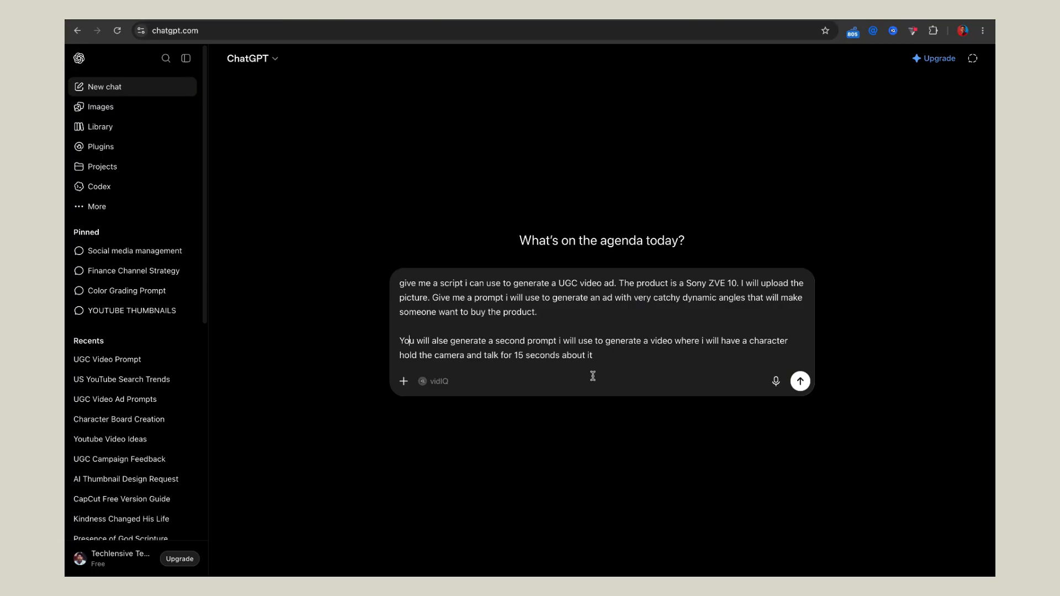
Step: In ChatGPT, complete the Sony camera UGC ad request with "let the outcome be in ratio 16:9" and send it
click(704, 367)
text(let the outcome be in 16)
key(BackSpace)
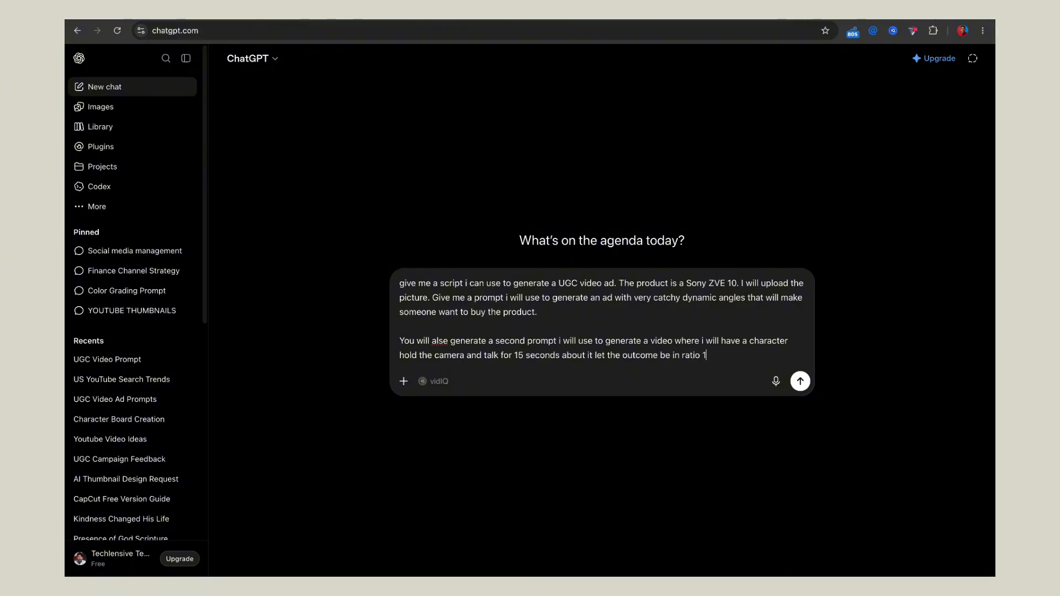
text(6:9)
click(800, 381)
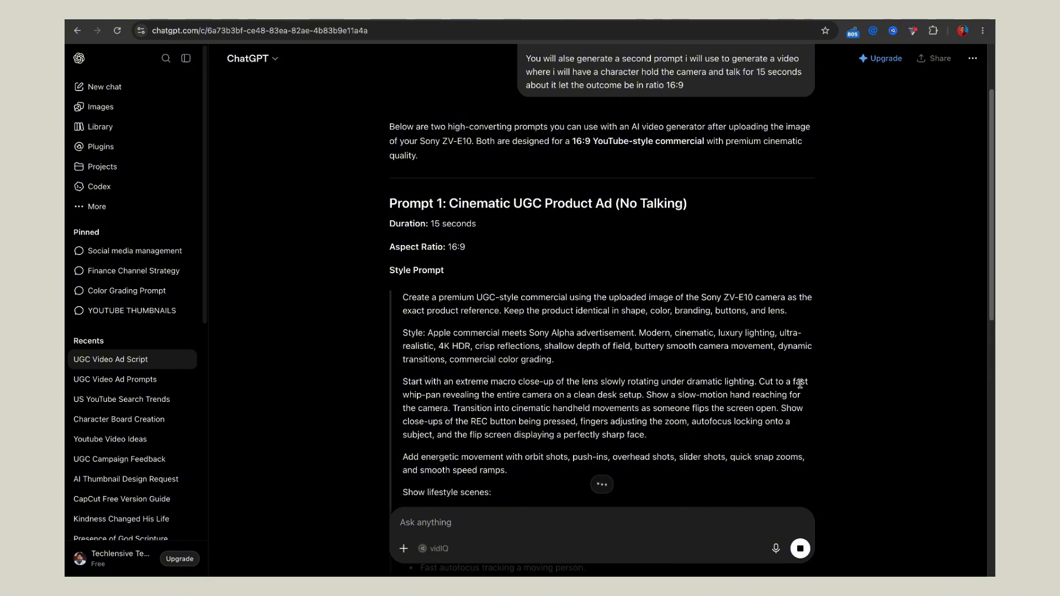
Step: Copy the style prompt under "Prompt 2: 15-Second Talking UGC Video" from ChatGPT's answer into Flova's prompt after the attached image
scroll(752, 360, down, 8)
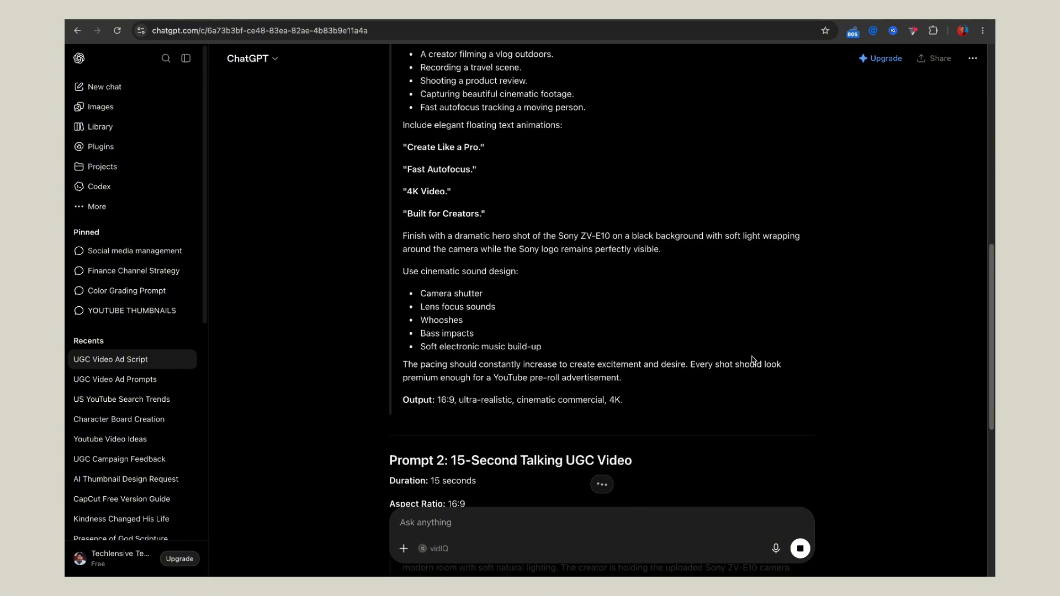
scroll(752, 360, down, 3)
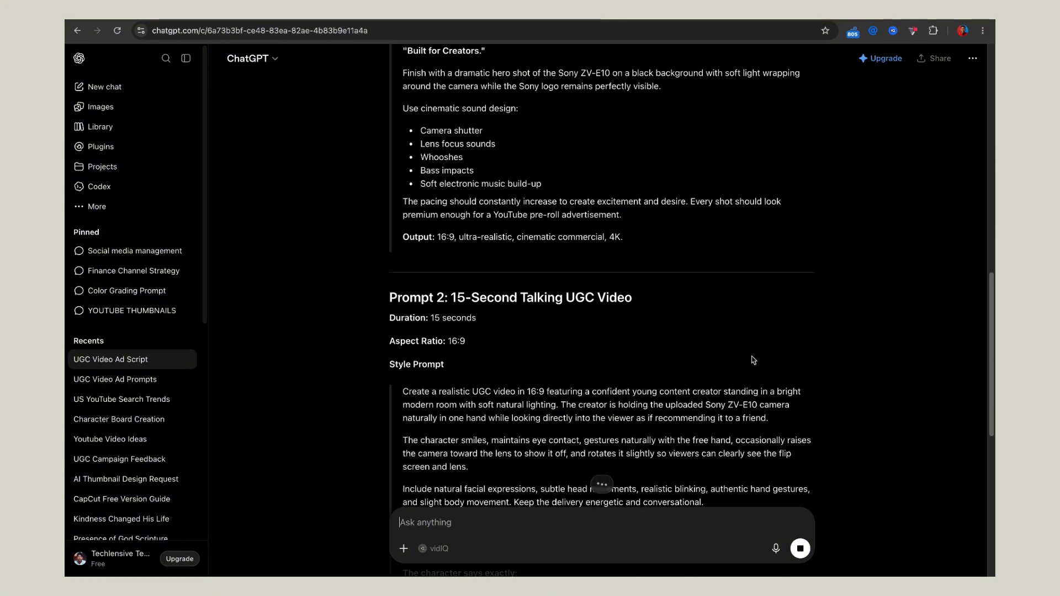
scroll(752, 359, down, 3)
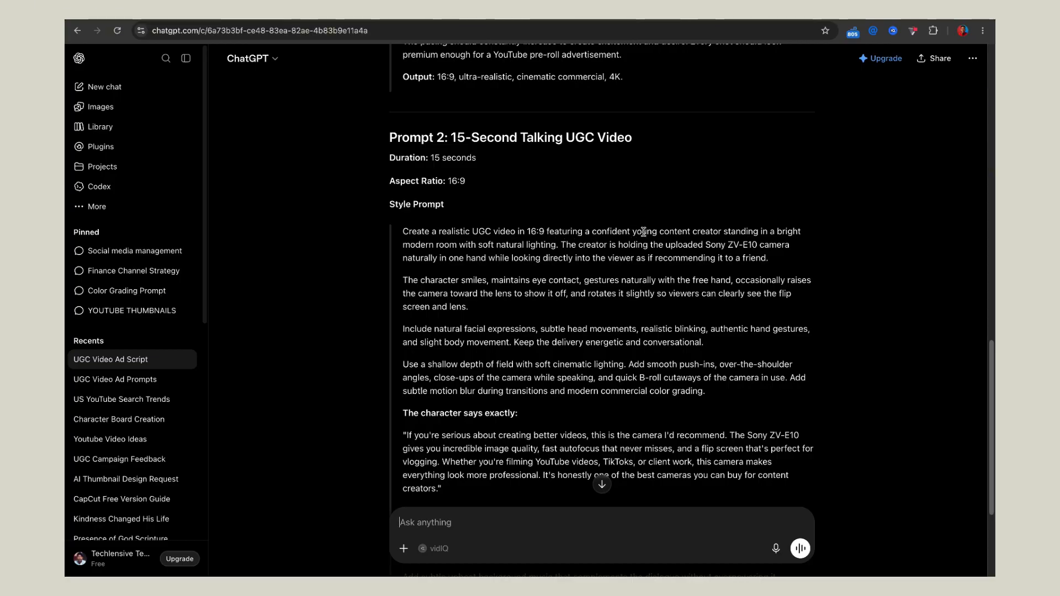
scroll(643, 231, down, 1)
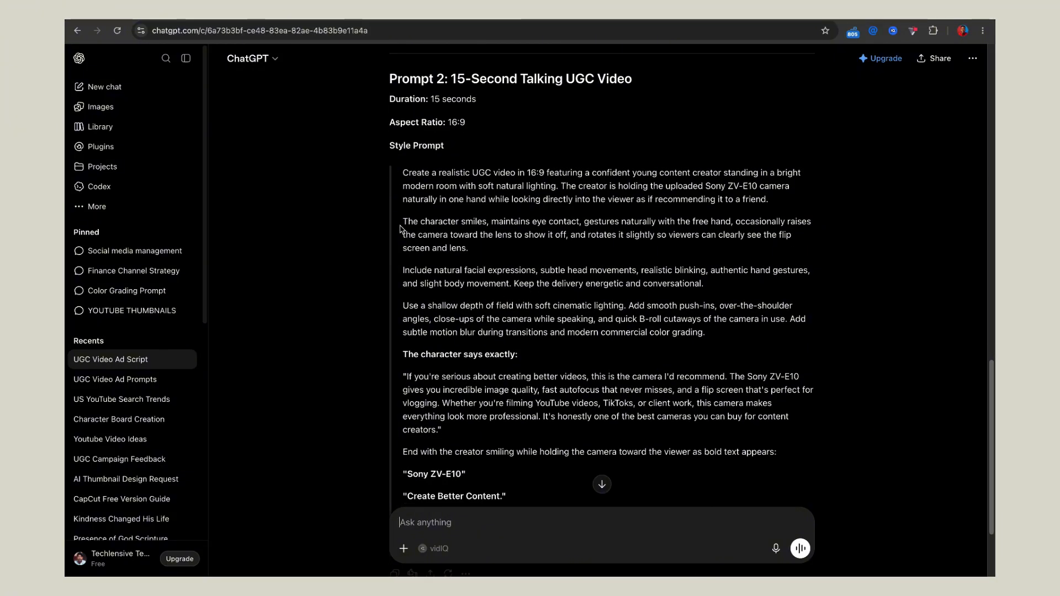
drag(402, 173, 716, 416)
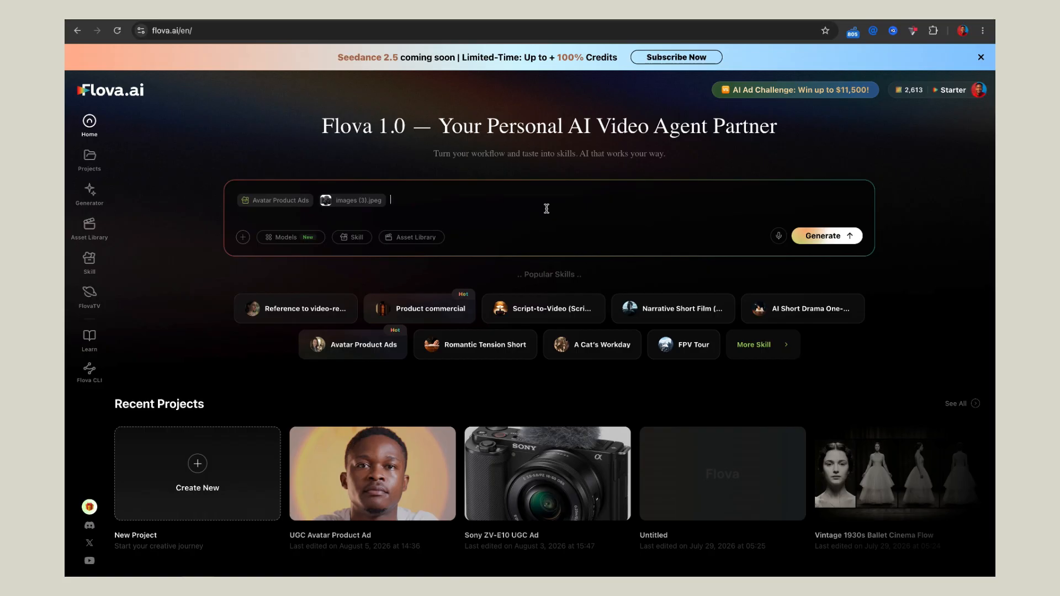
key(ctrl+v)
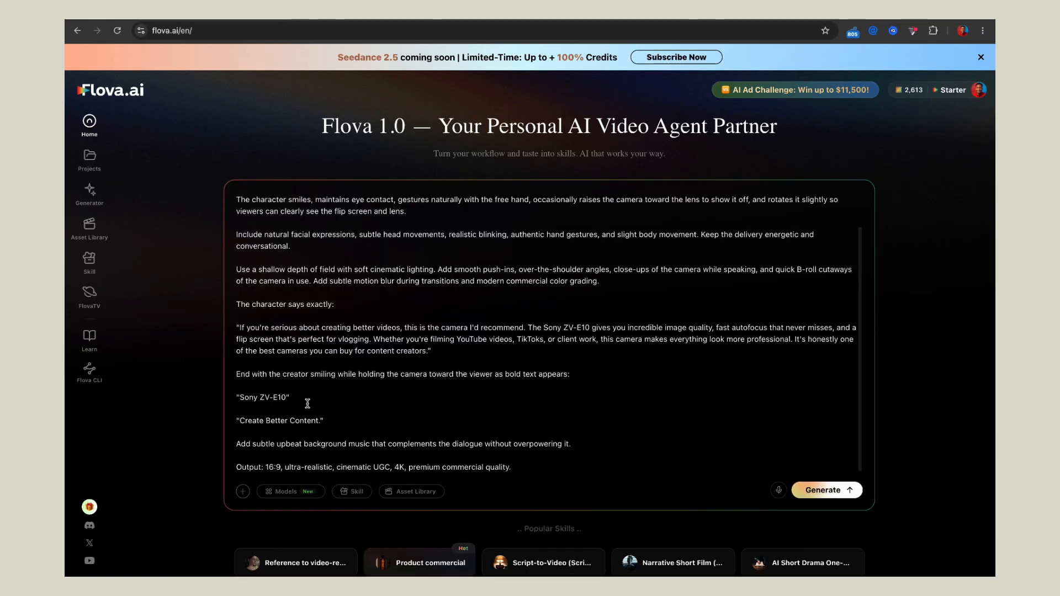
Step: Specify Seedance 2.0 for video at the end of the prompt and start generating the ad
click(297, 496)
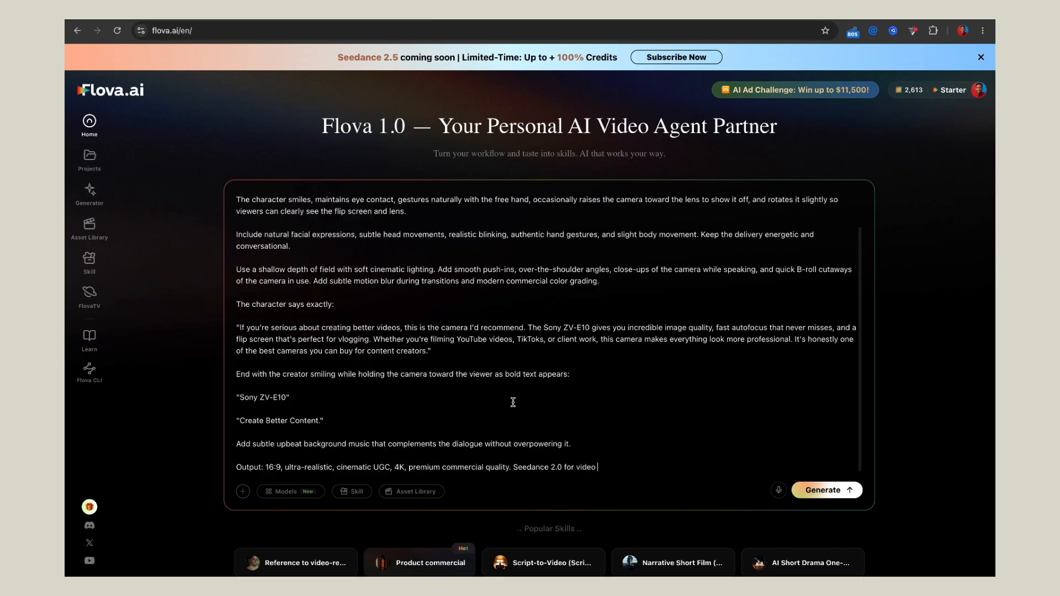
scroll(513, 402, up, 2)
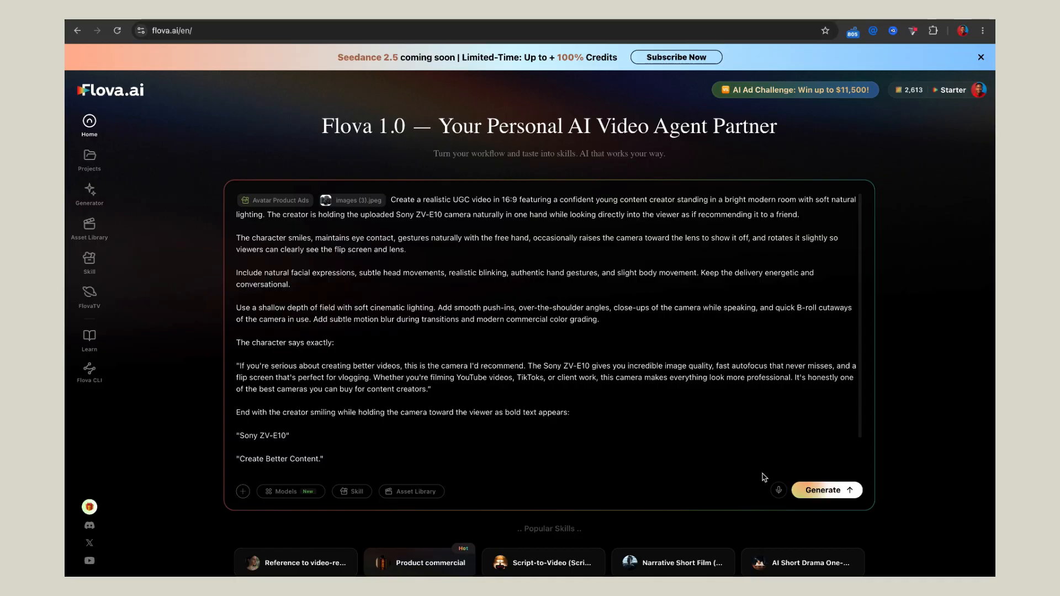
click(817, 490)
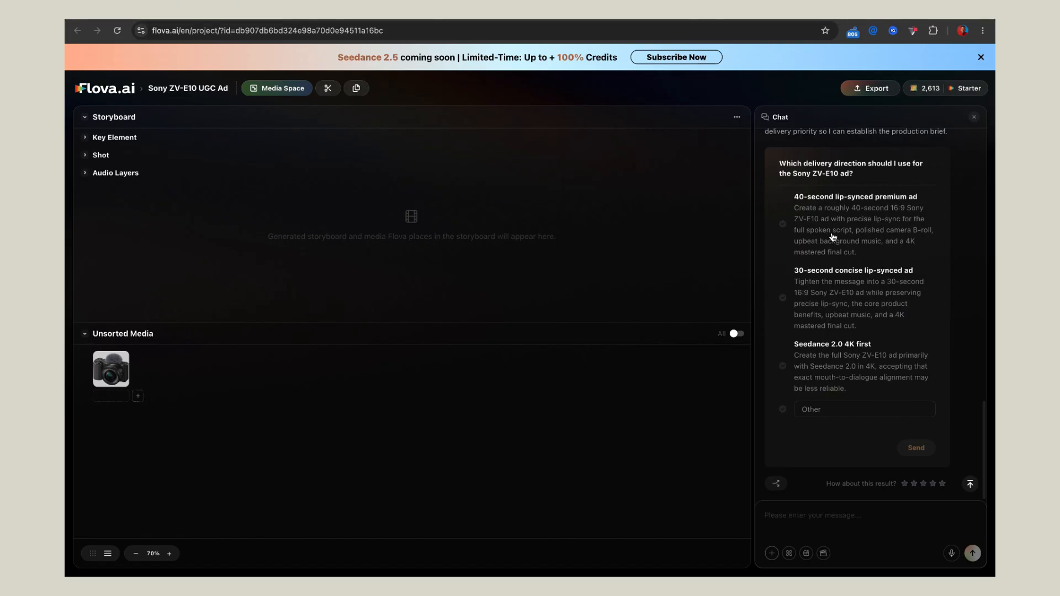
Step: Review the agent's proposal and submit "Seedance 2.0 4K first" as the ad's delivery direction
scroll(862, 222, up, 5)
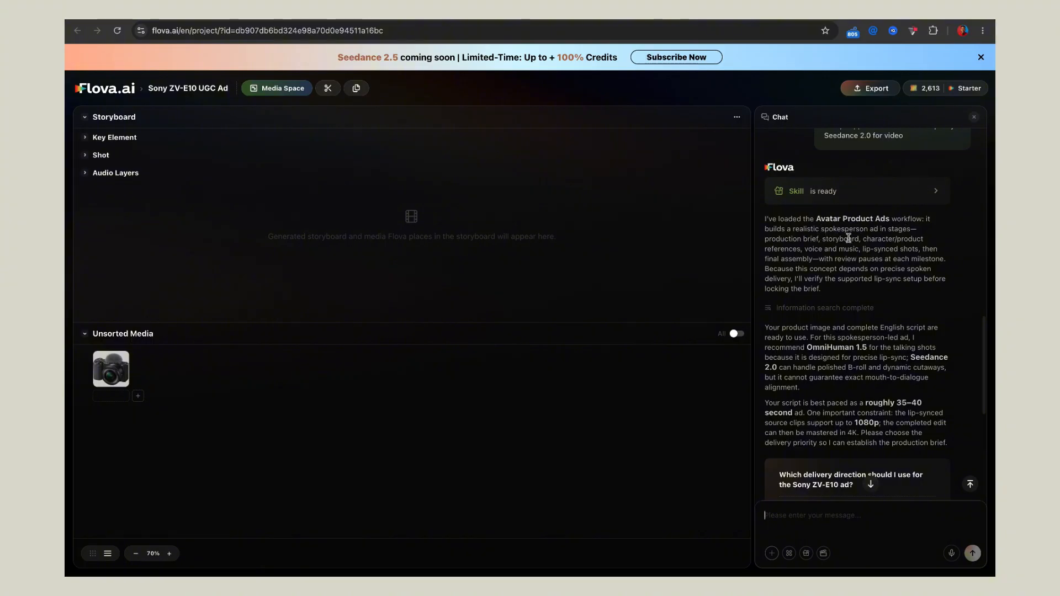
scroll(864, 268, down, 3)
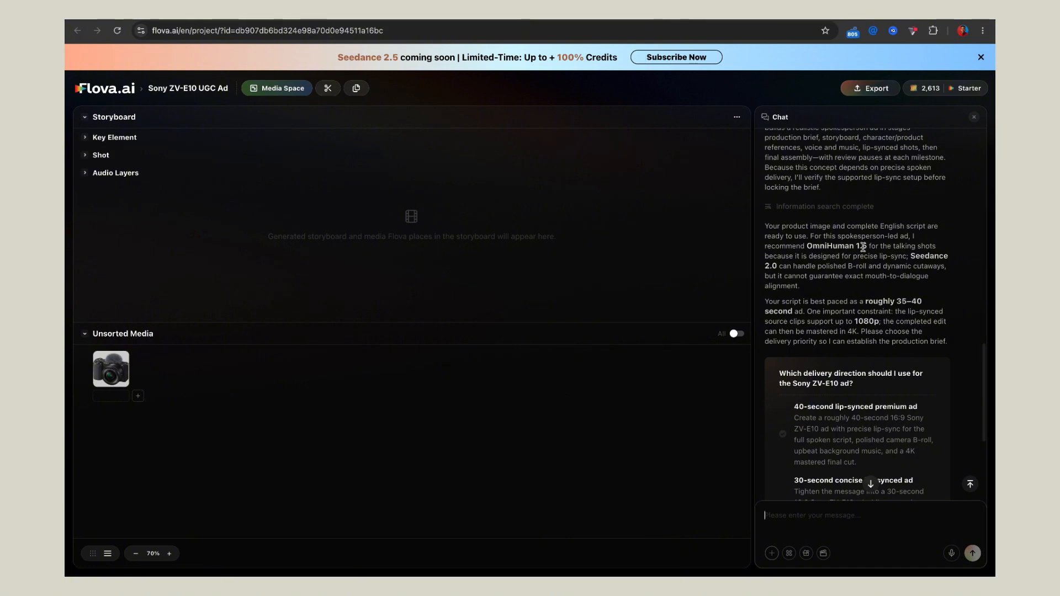
click(871, 484)
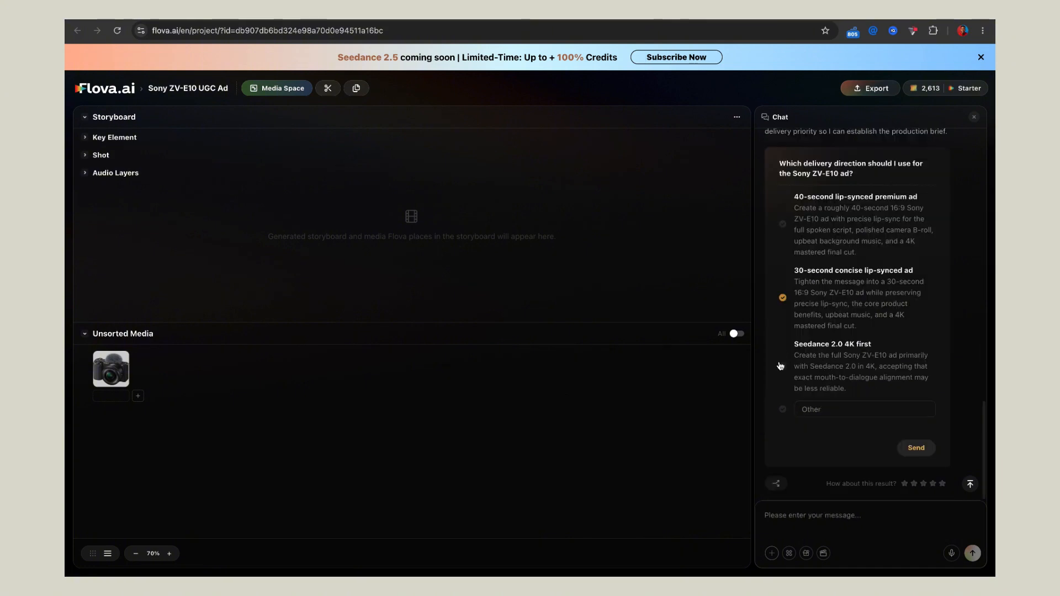
click(781, 367)
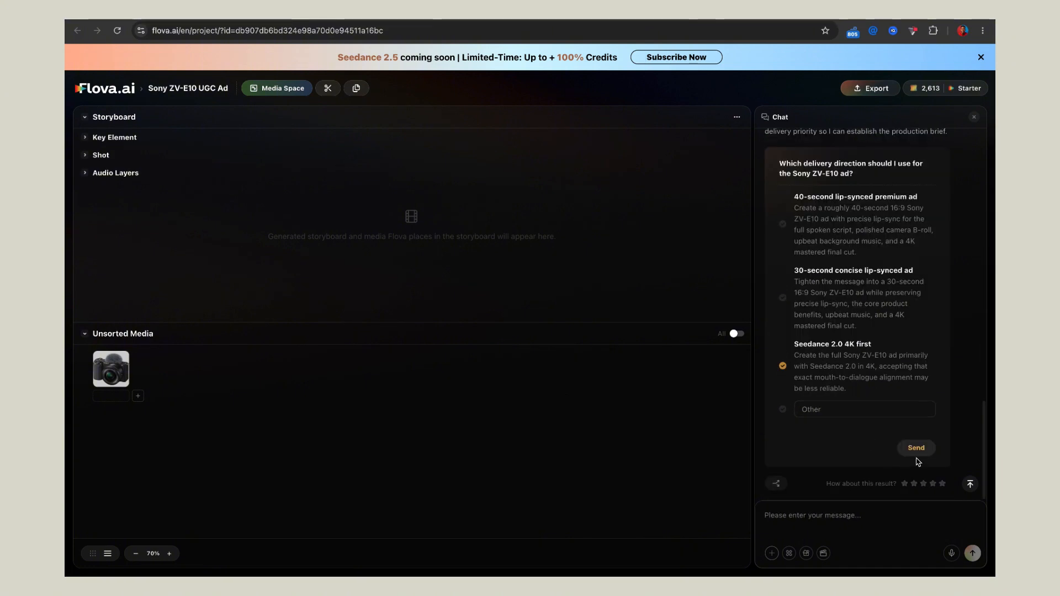
click(918, 450)
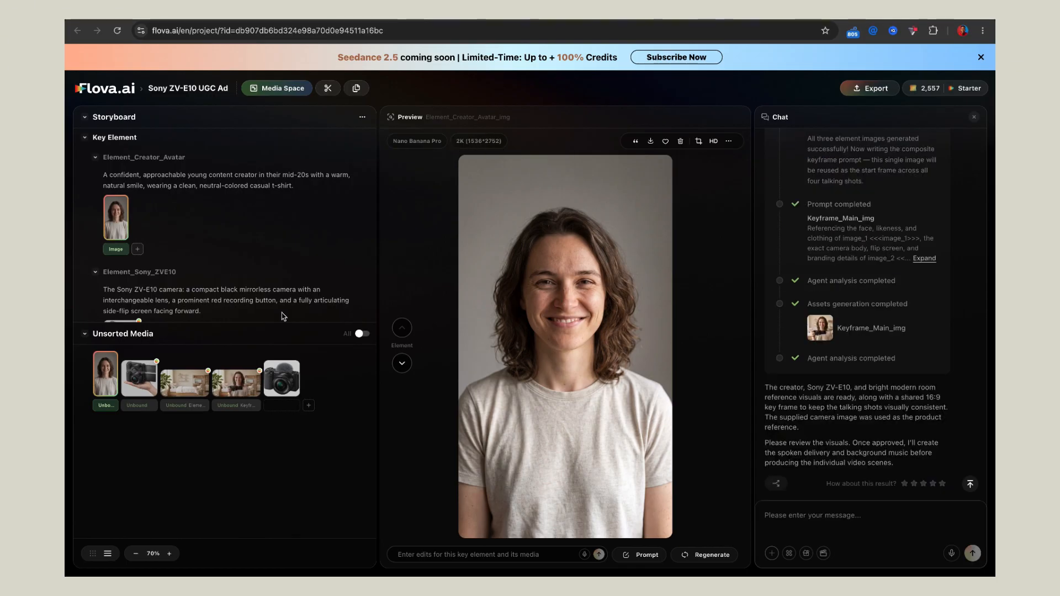
Step: Approve the generated creator, camera and room visuals by sending "GO ahead" in the chat
mouse_move(109, 352)
click(785, 519)
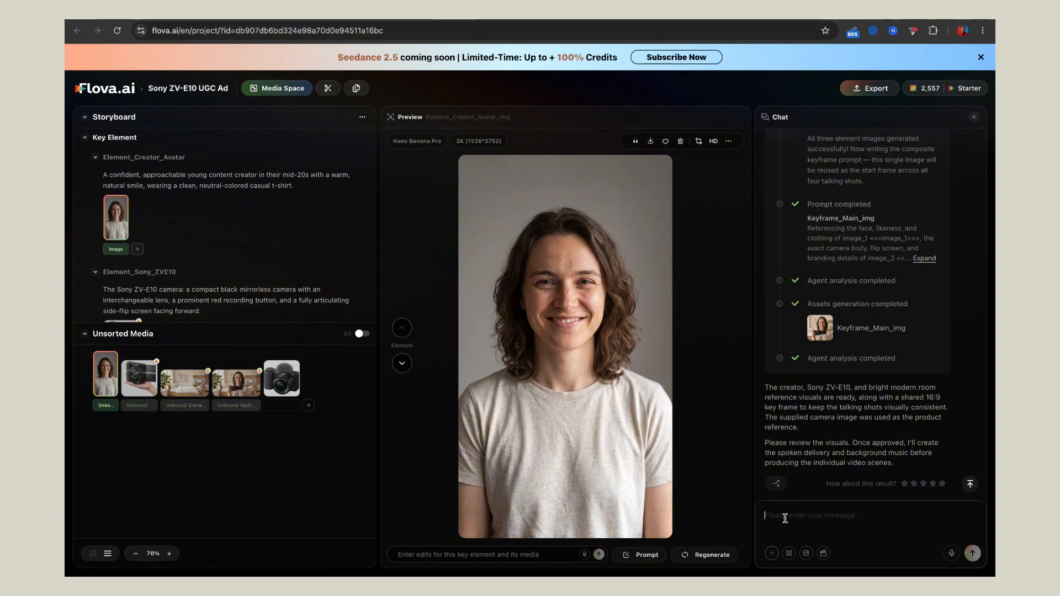
text(GO ahead)
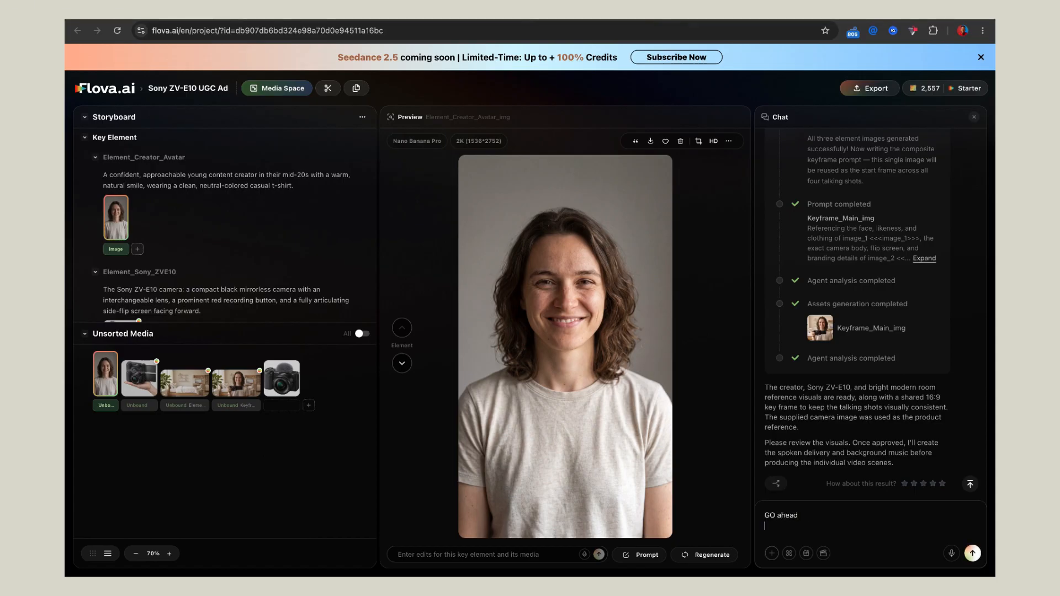
click(971, 553)
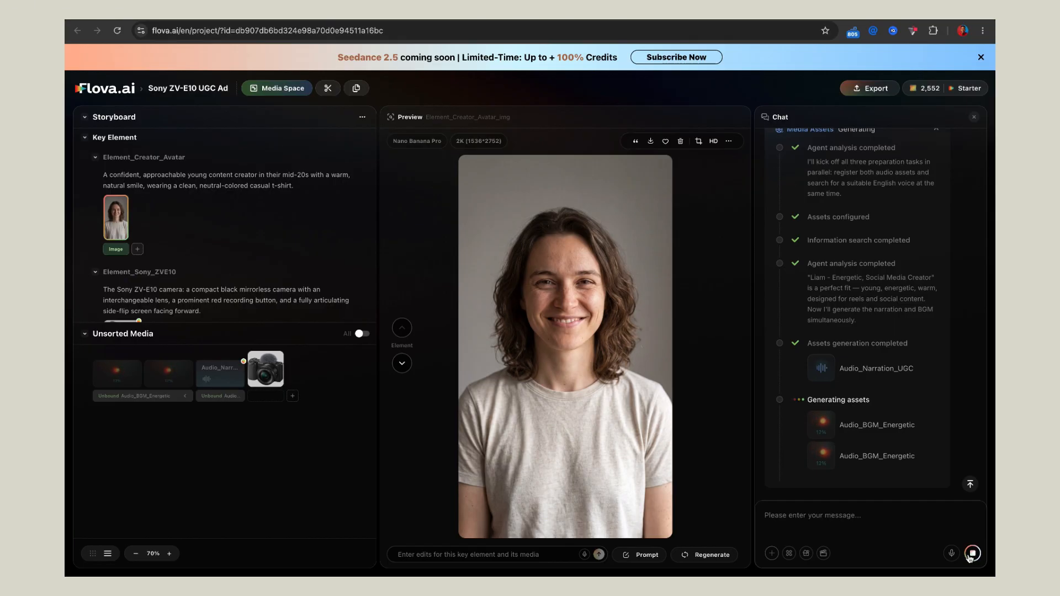
Step: Approve the narration and background music with the message "Go ahead", and choose to generate the scenes in 720p instead of 4K
click(824, 513)
text(Go ahead)
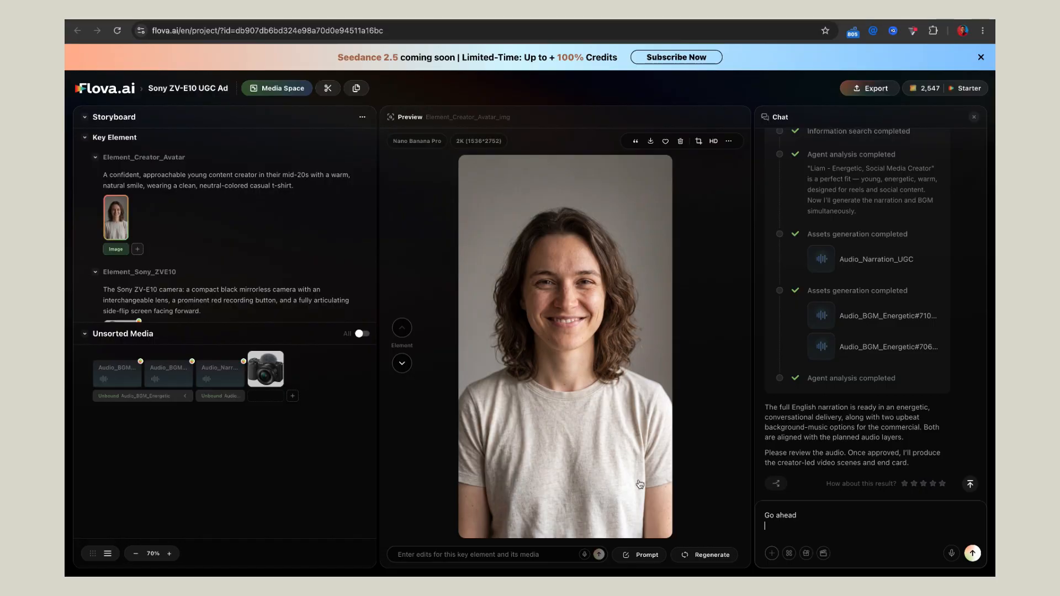
click(972, 554)
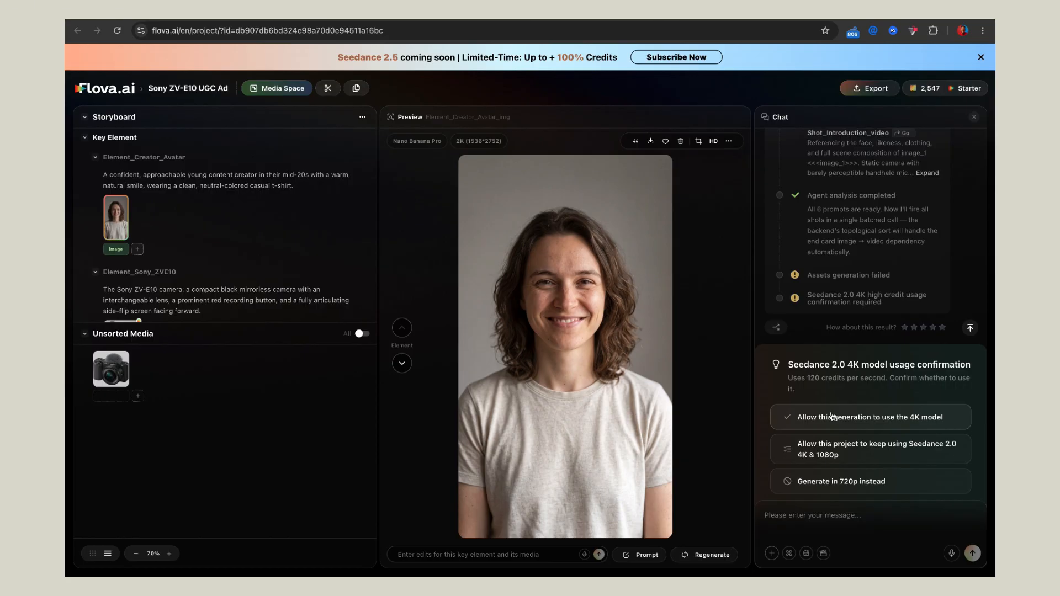
click(869, 483)
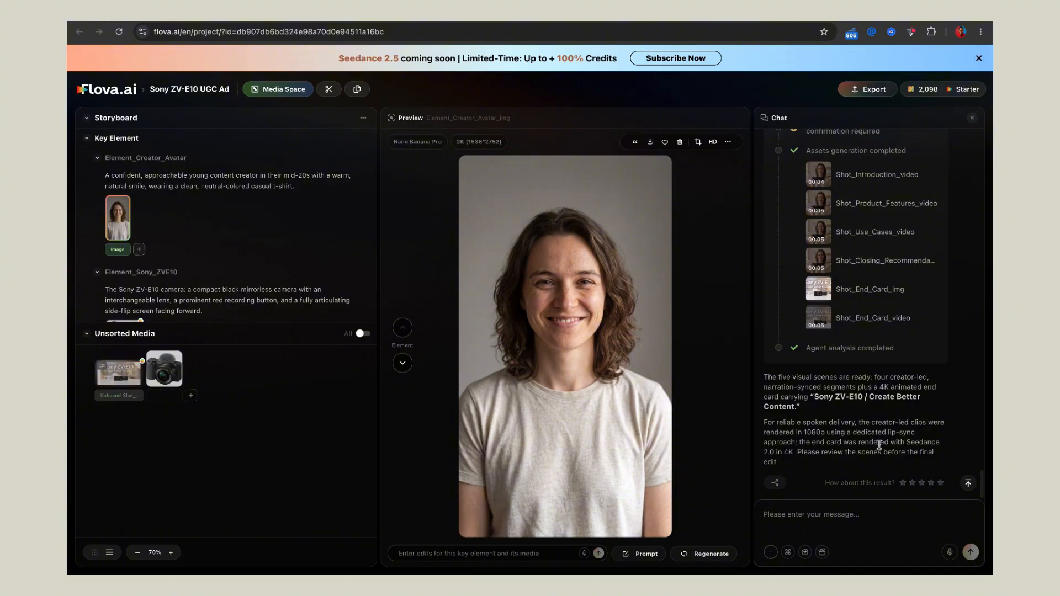
Step: Approve the scenes by sending "Go ahead with the final edit" in the chat, and play back the assembled commercial
click(839, 520)
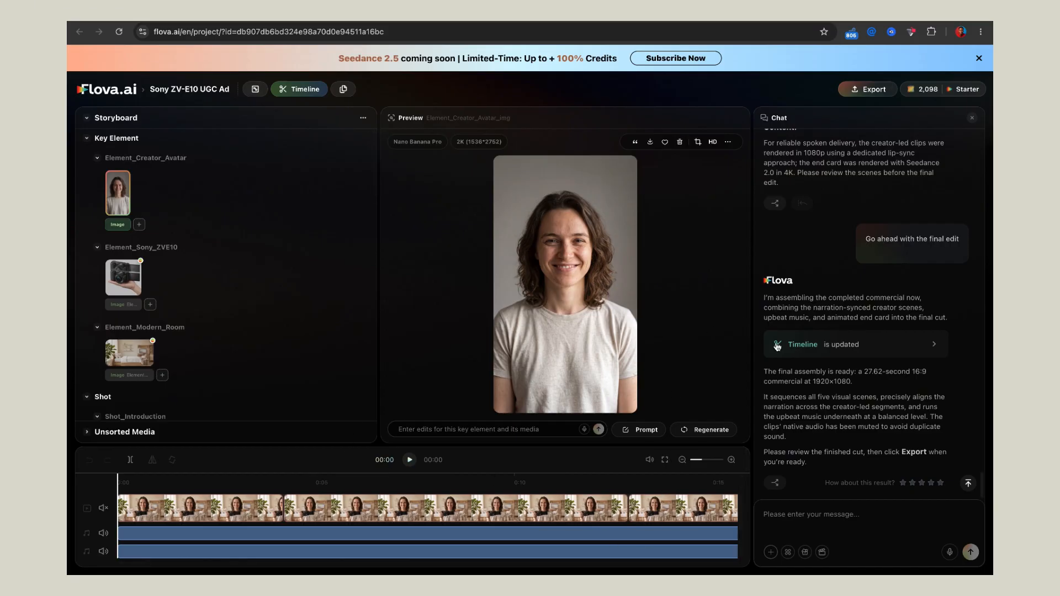
scroll(777, 346, up, 10)
scroll(784, 287, down, 10)
scroll(418, 529, down, 1)
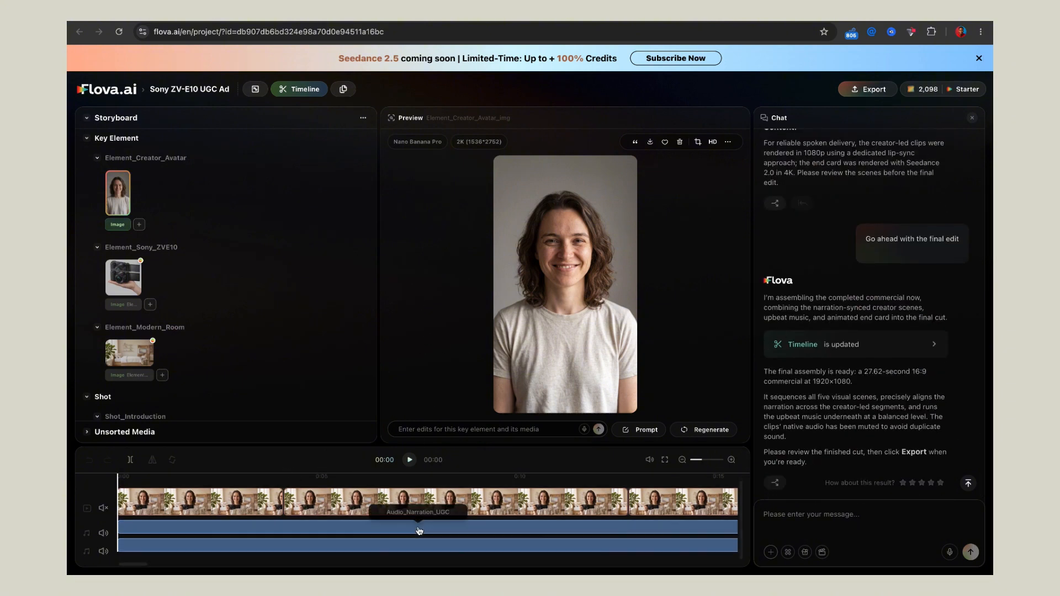
scroll(419, 529, right, 10)
scroll(419, 531, left, 10)
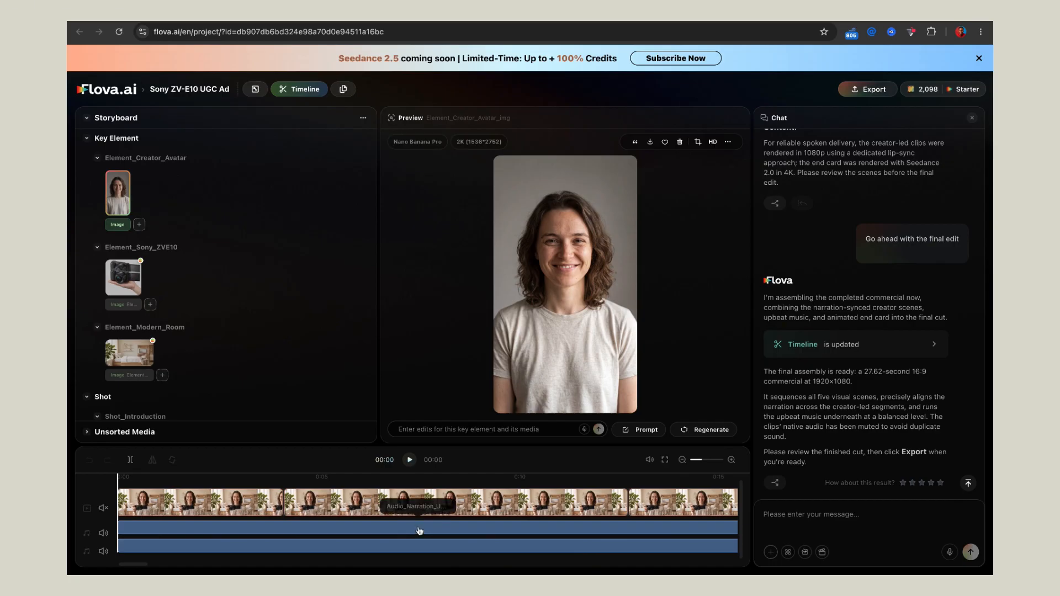
click(409, 461)
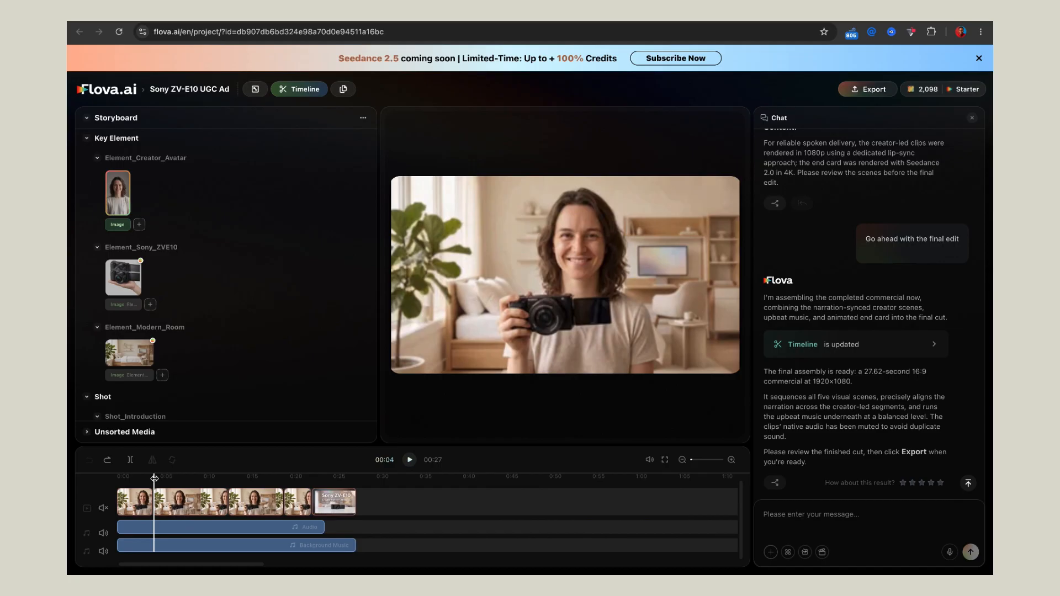
Step: Delete the Sony ZV-E10 end card clip from the end of the timeline's video track
drag(154, 478, 318, 512)
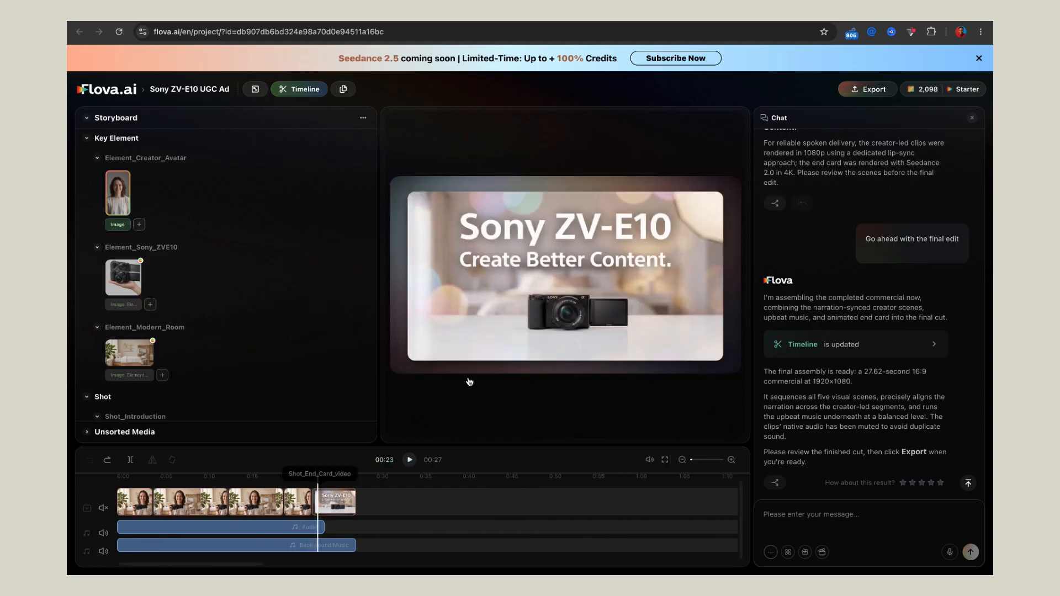
click(349, 512)
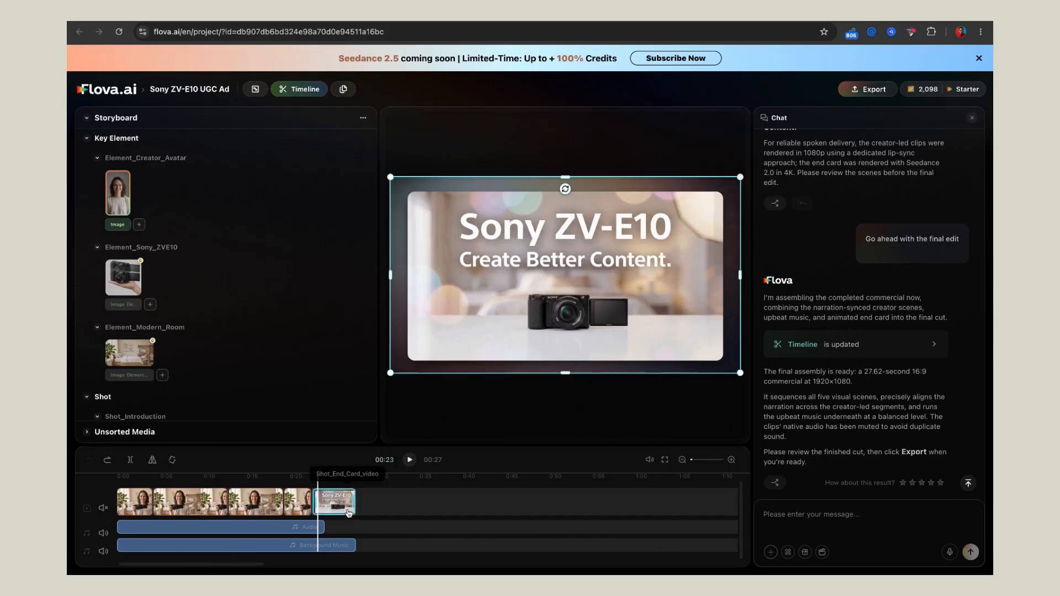
key(Delete)
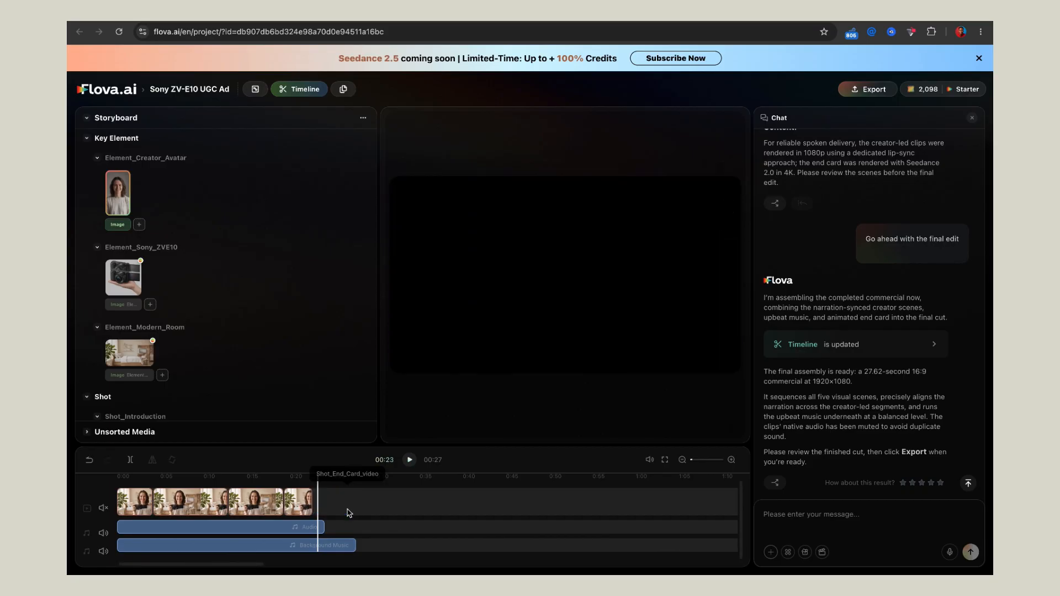
Step: Trim the narration and background music tracks to end with the last creator clip at 00:22
drag(317, 512, 317, 528)
click(312, 531)
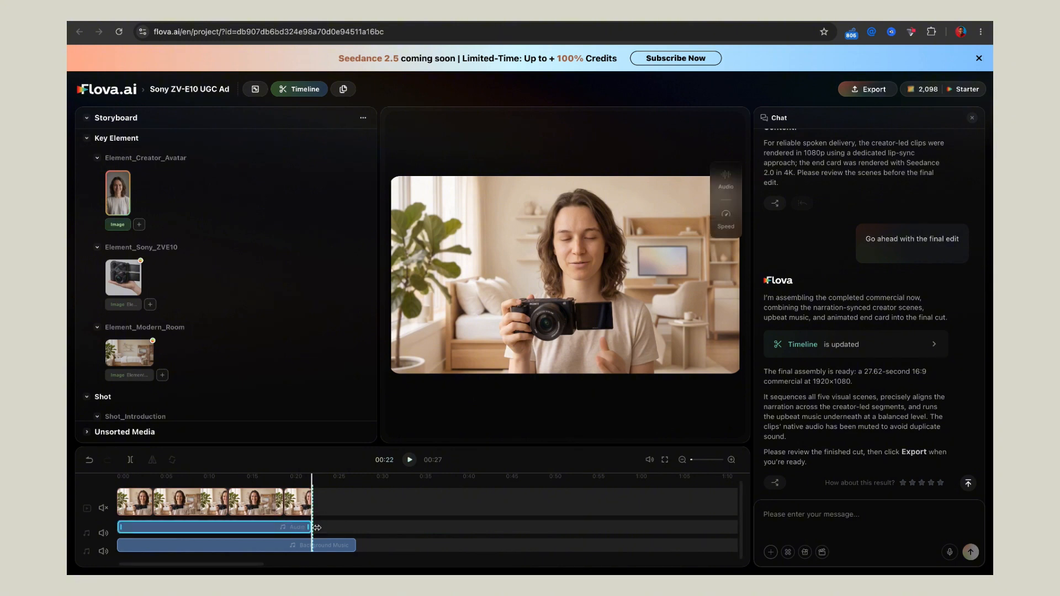
click(342, 549)
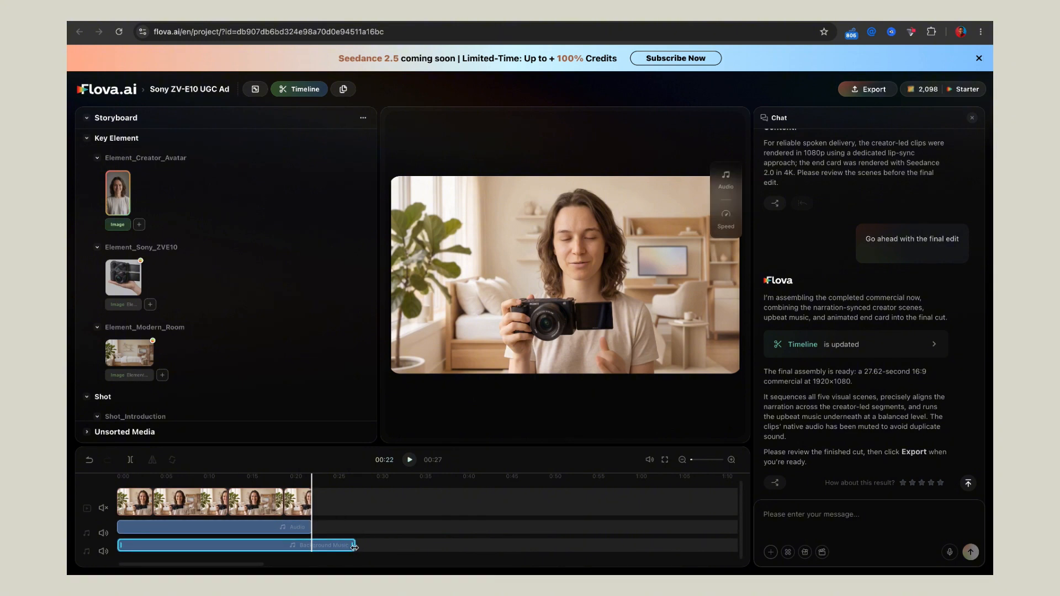
drag(312, 546, 311, 546)
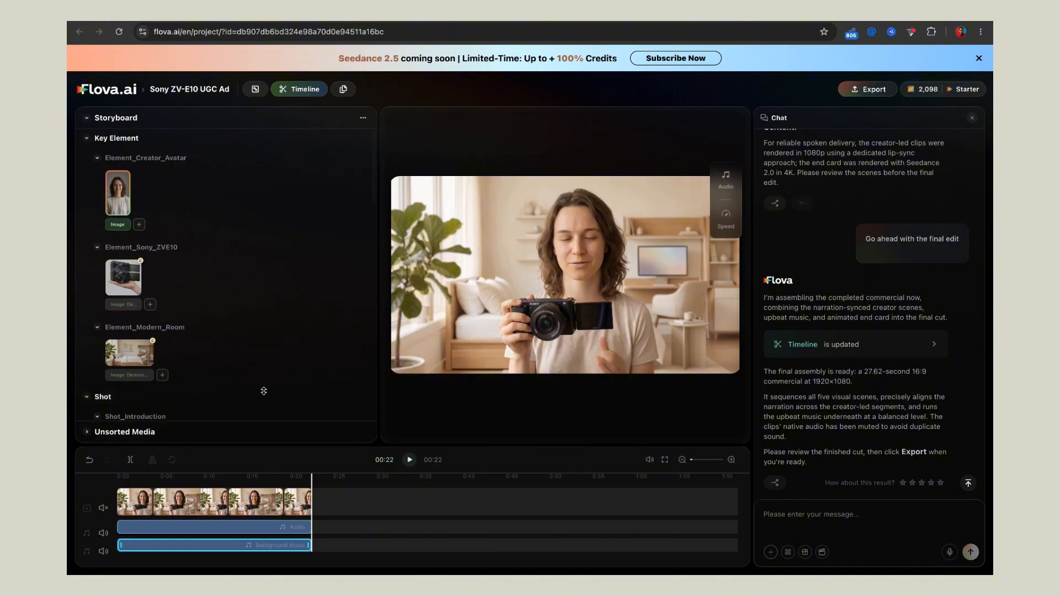
Step: Review the Personal subscription plans on Flova's pricing page and switch to the Team plans
scroll(265, 395, down, 10)
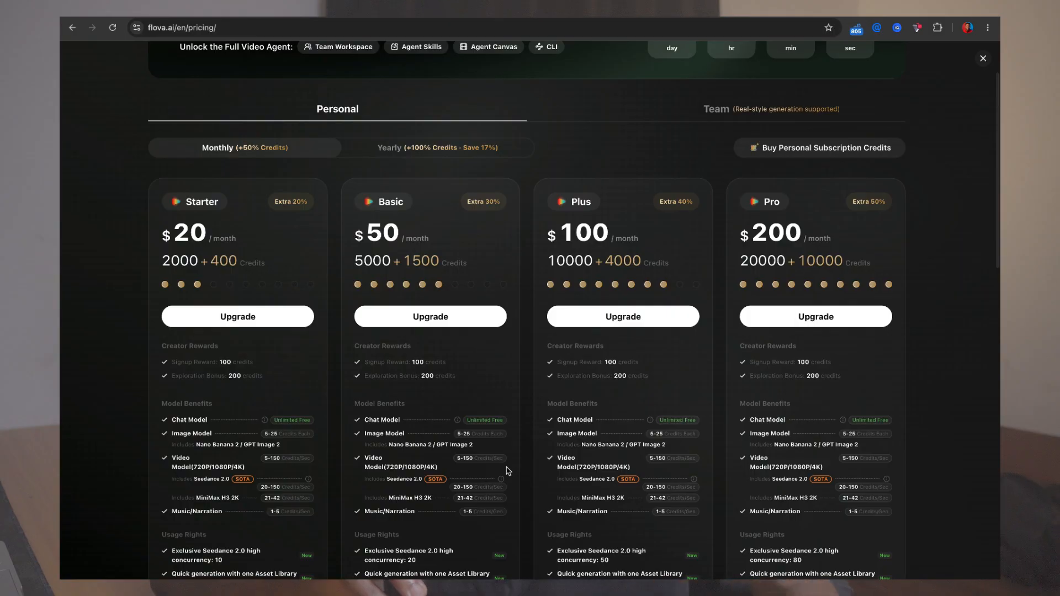
click(758, 108)
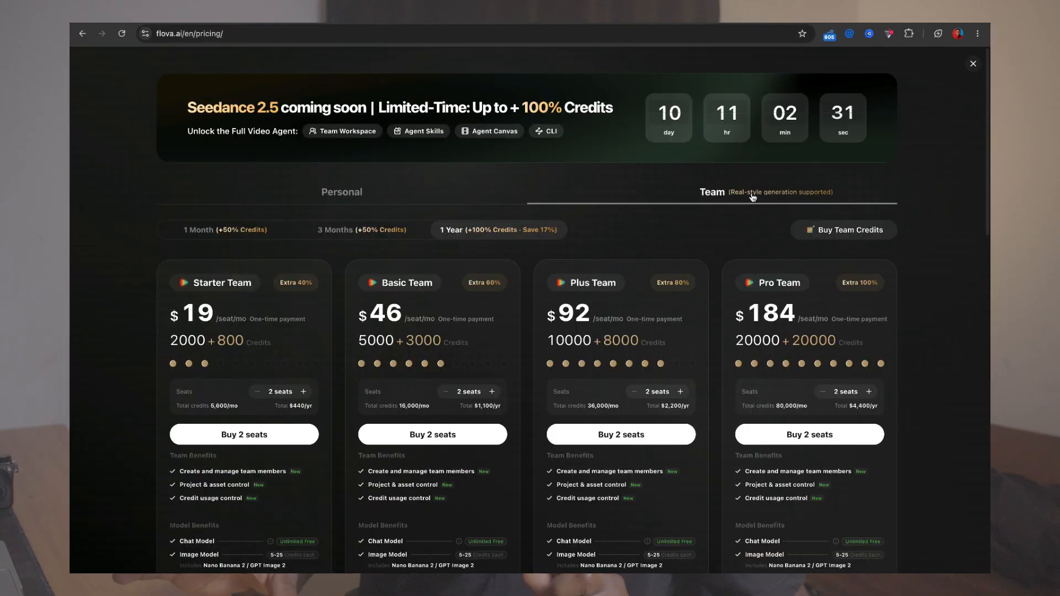